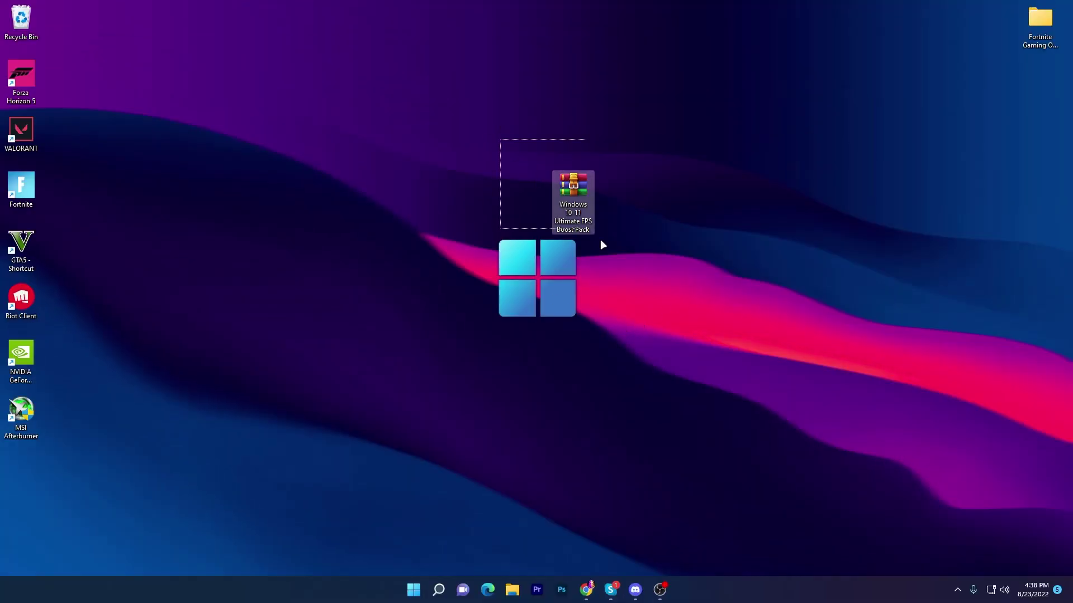
# Extract the WINDOWS 10 BEST SETTINGS FOR GAMING folder from the FPS boost archive onto the desktop
pyautogui.moveTo(500, 139); pyautogui.dragTo(642, 274)
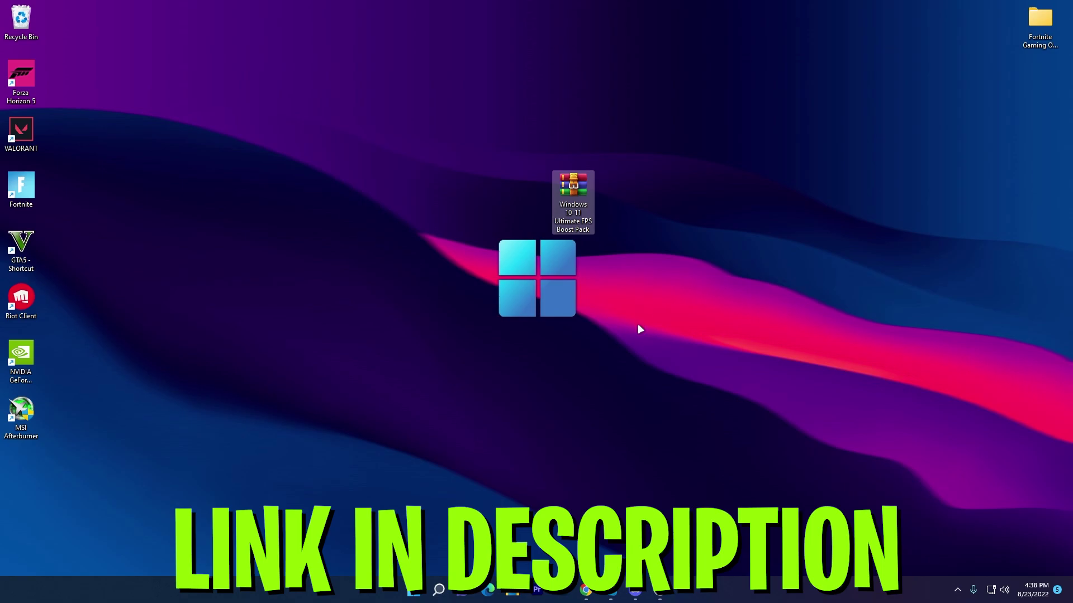
pyautogui.click(584, 591)
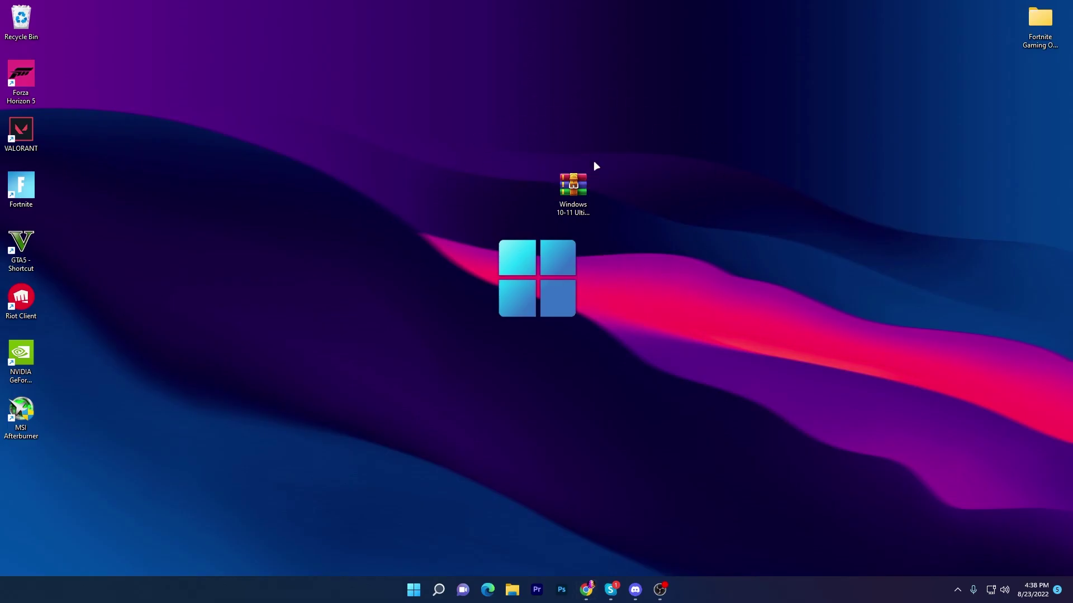
pyautogui.doubleClick(568, 188)
pyautogui.click(747, 118)
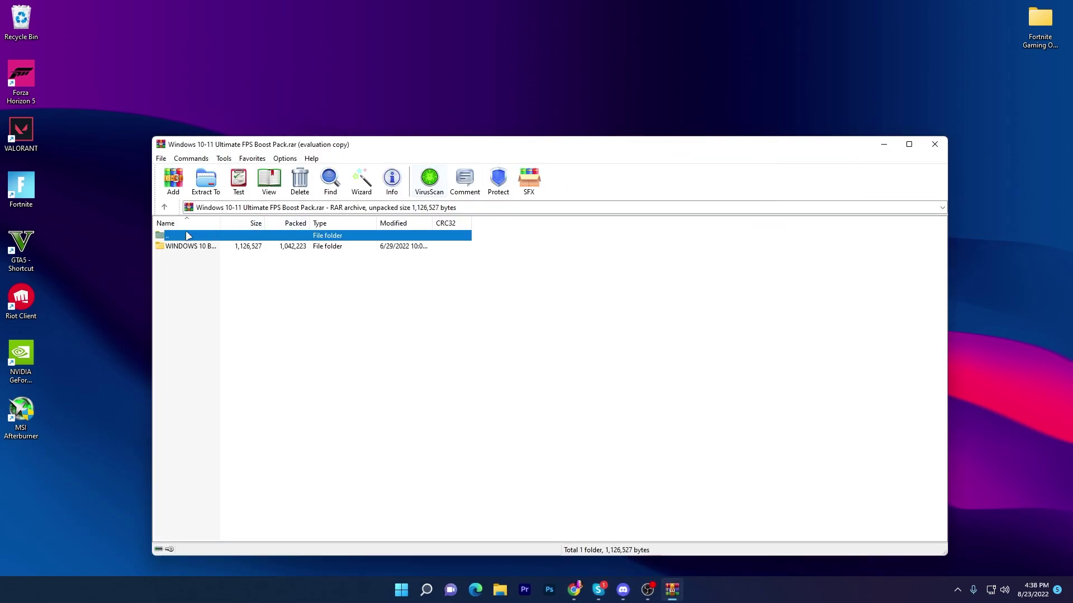
pyautogui.moveTo(189, 246); pyautogui.dragTo(506, 118)
pyautogui.click(934, 144)
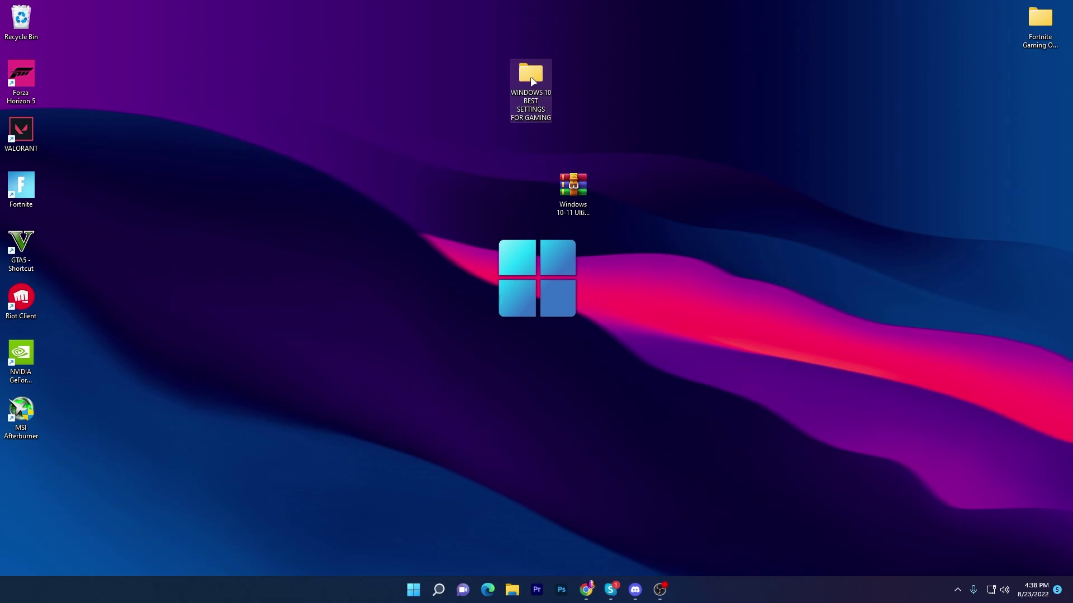
pyautogui.moveTo(530, 85); pyautogui.dragTo(523, 189)
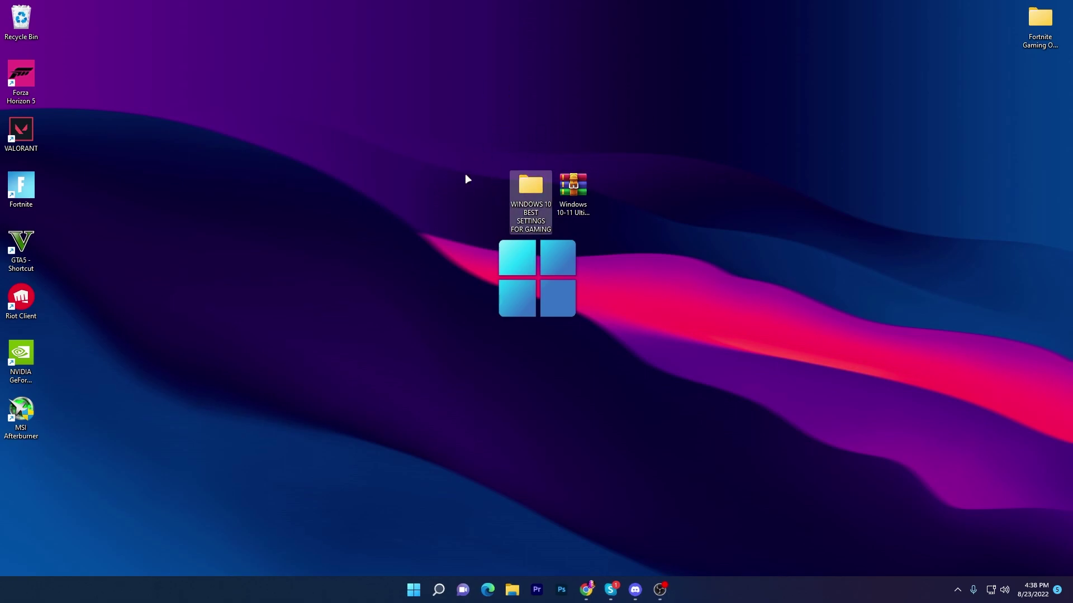
# Open the WINDOWS 10 BEST SETTINGS FOR GAMING folder and nudge its window down-right
pyautogui.doubleClick(523, 191)
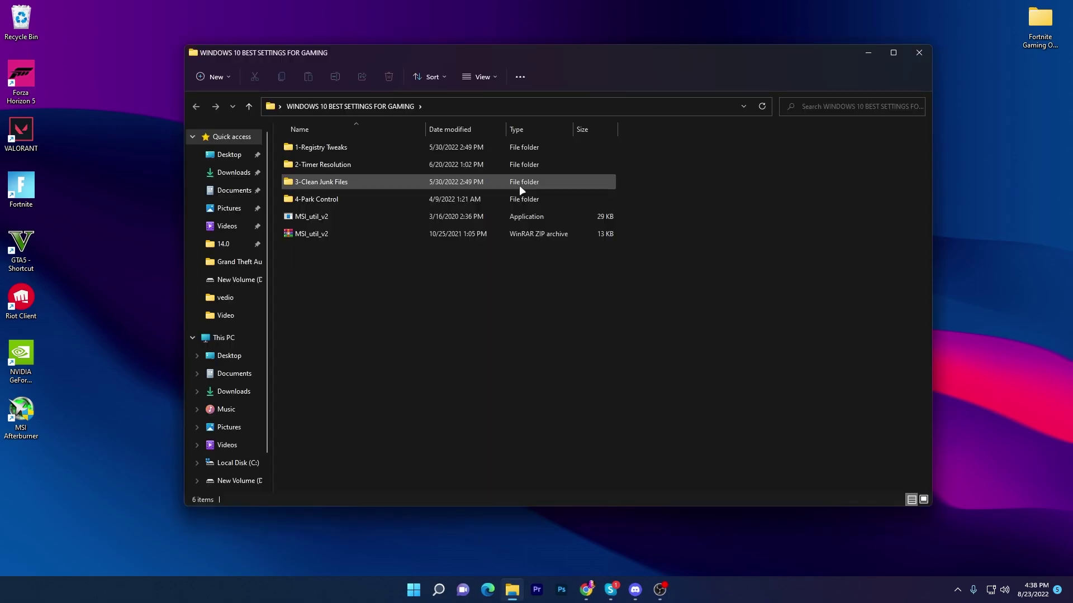
pyautogui.moveTo(459, 48); pyautogui.dragTo(480, 66)
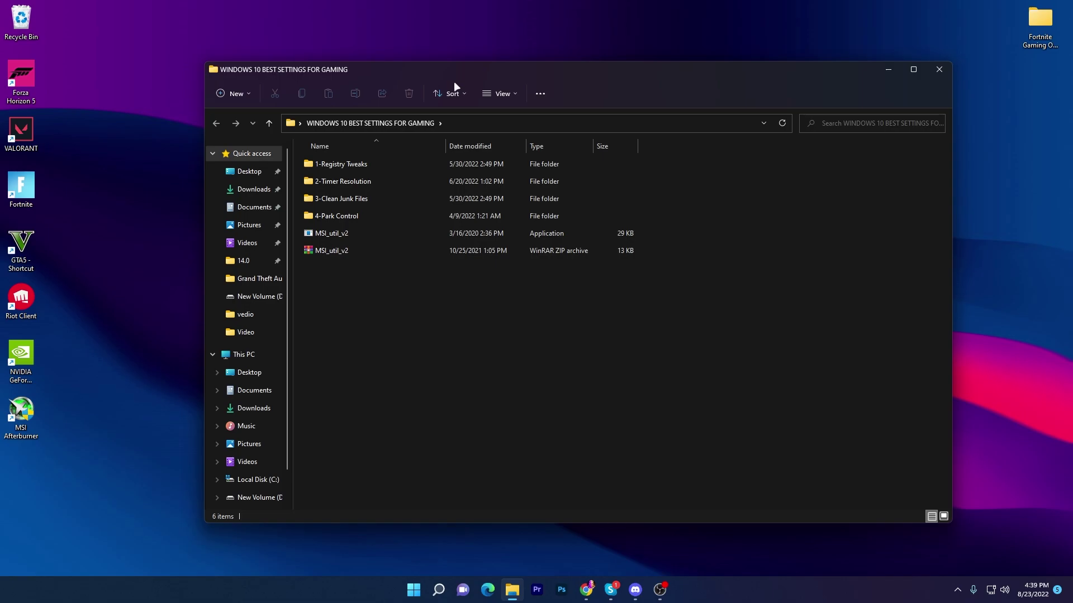
pyautogui.moveTo(338, 165)
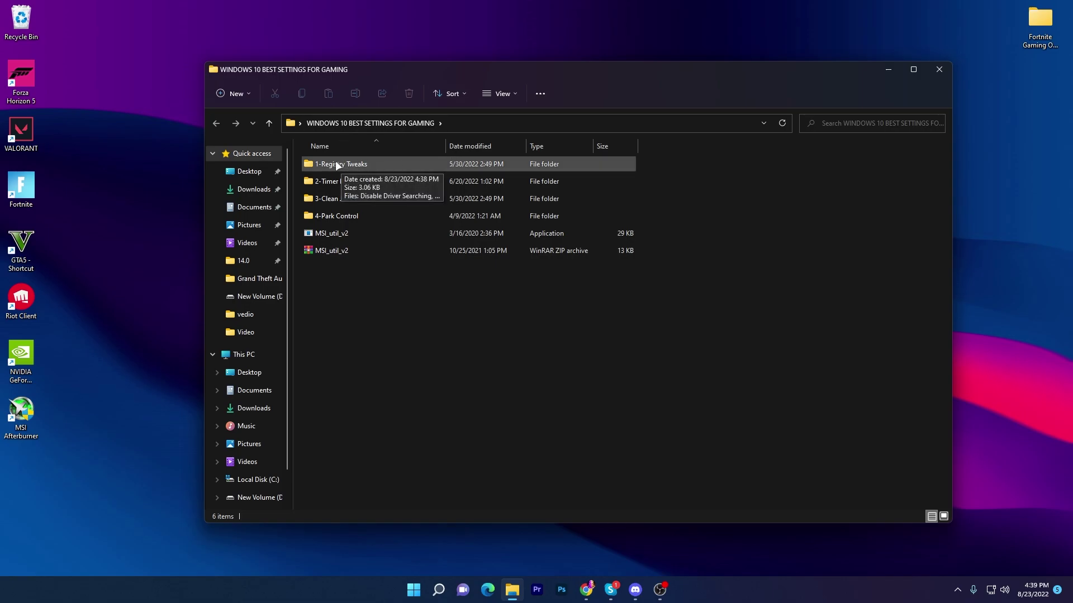
# Open the 1-Registry Tweaks folder and review its nine registry files
pyautogui.doubleClick(452, 164)
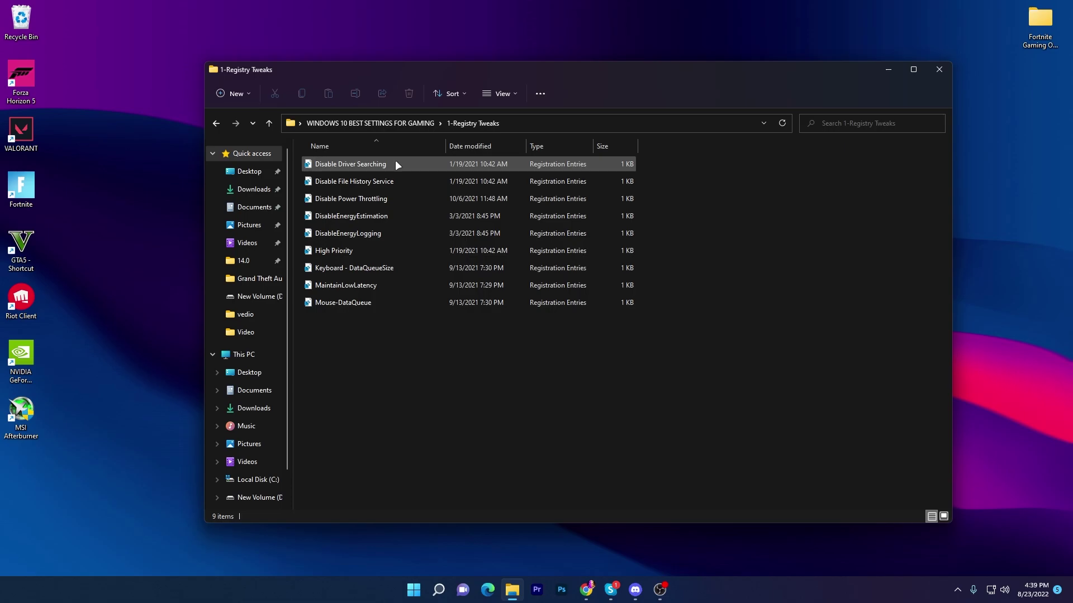
pyautogui.moveTo(357, 338); pyautogui.dragTo(455, 153)
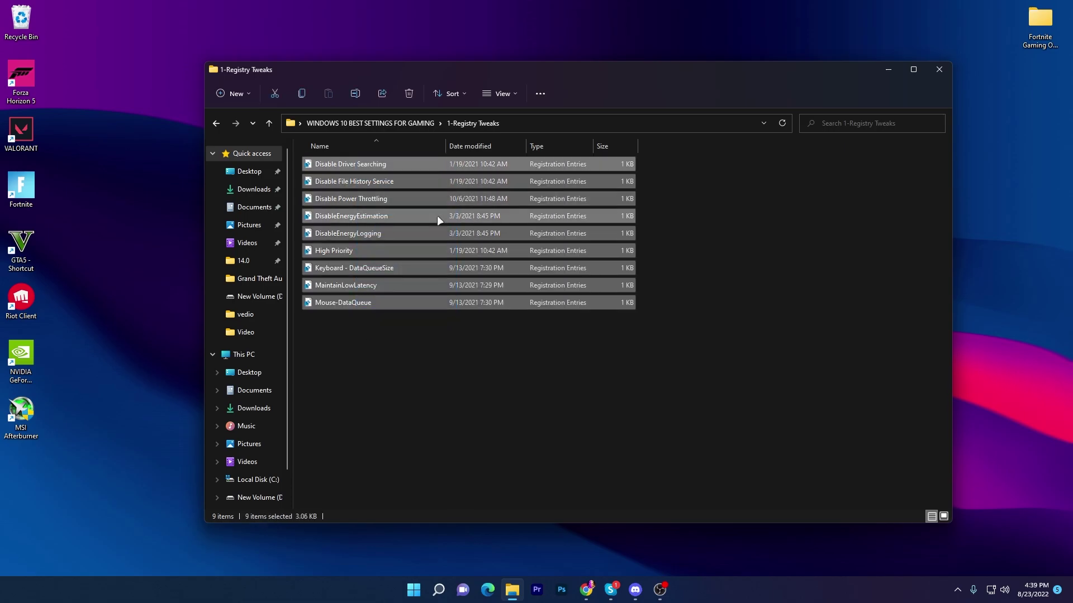
pyautogui.click(410, 357)
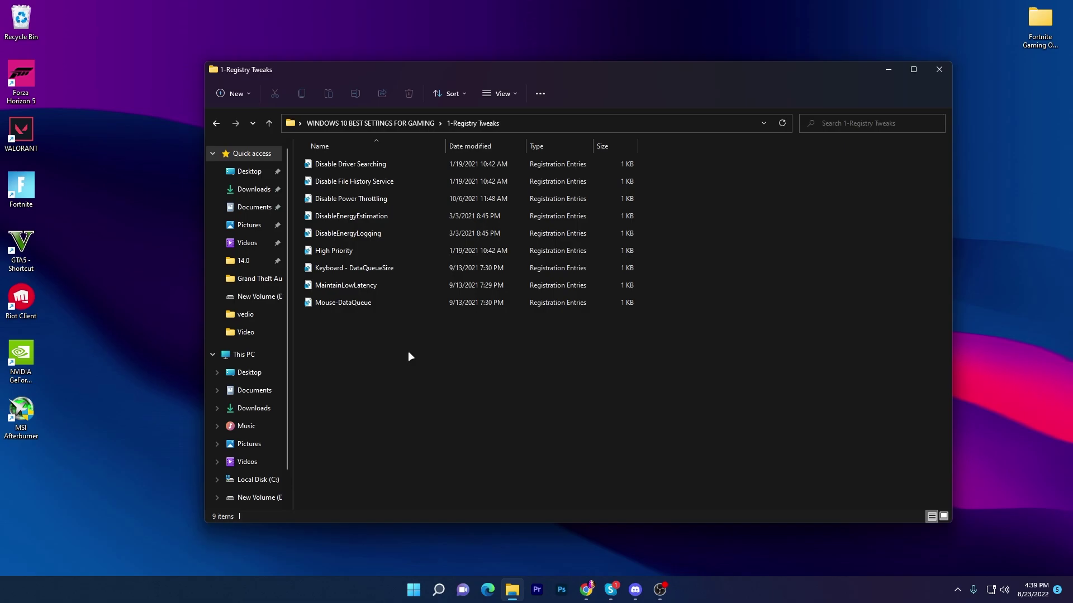
# Apply the Disable Driver Searching.reg tweak, approving the administrator and registry prompts
pyautogui.doubleClick(357, 167)
pyautogui.click(634, 408)
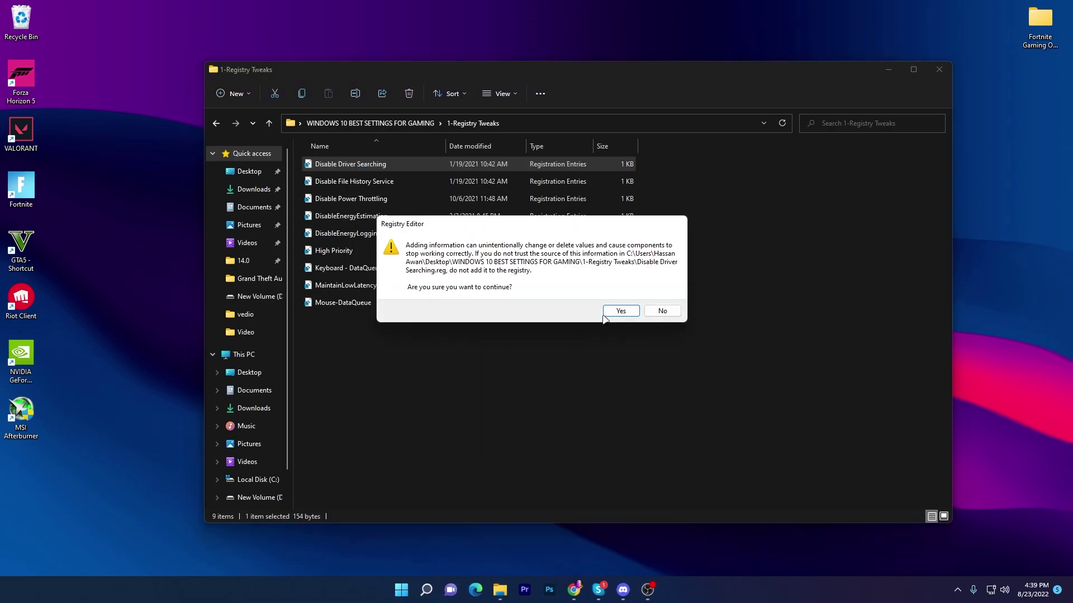
pyautogui.click(607, 312)
pyautogui.click(658, 295)
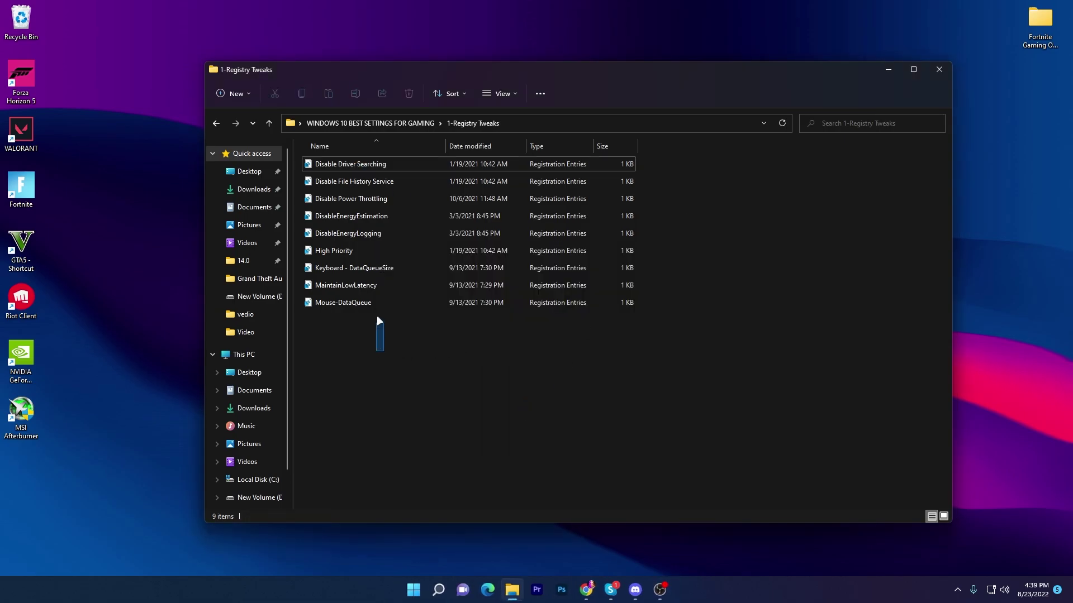
pyautogui.moveTo(379, 320); pyautogui.dragTo(420, 177)
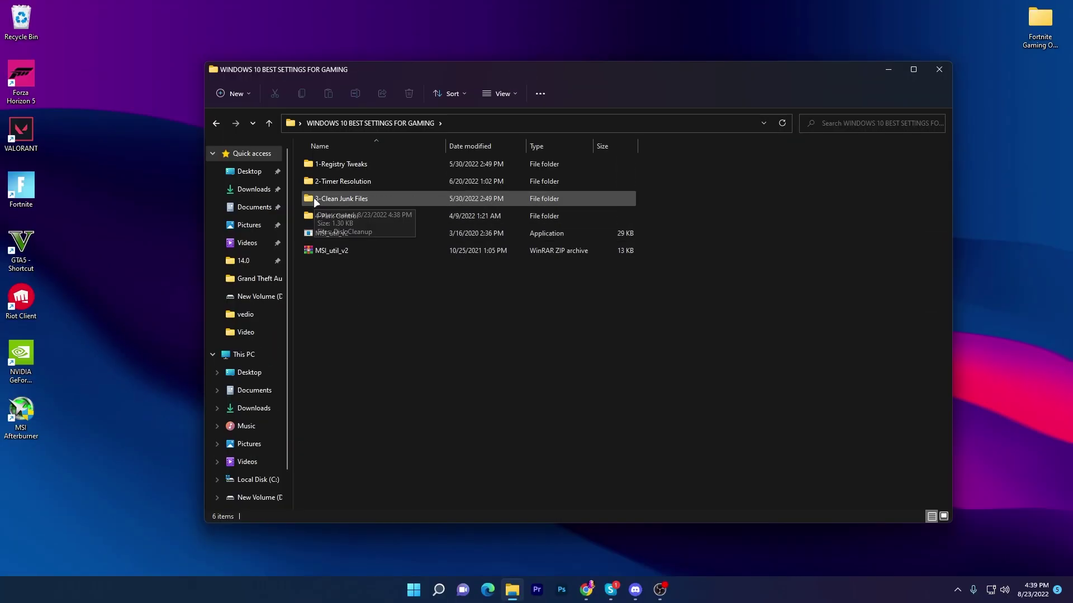
# Launch Disk Cleanup from the 3-Clean Junk Files folder and scan drive C:
pyautogui.doubleClick(351, 198)
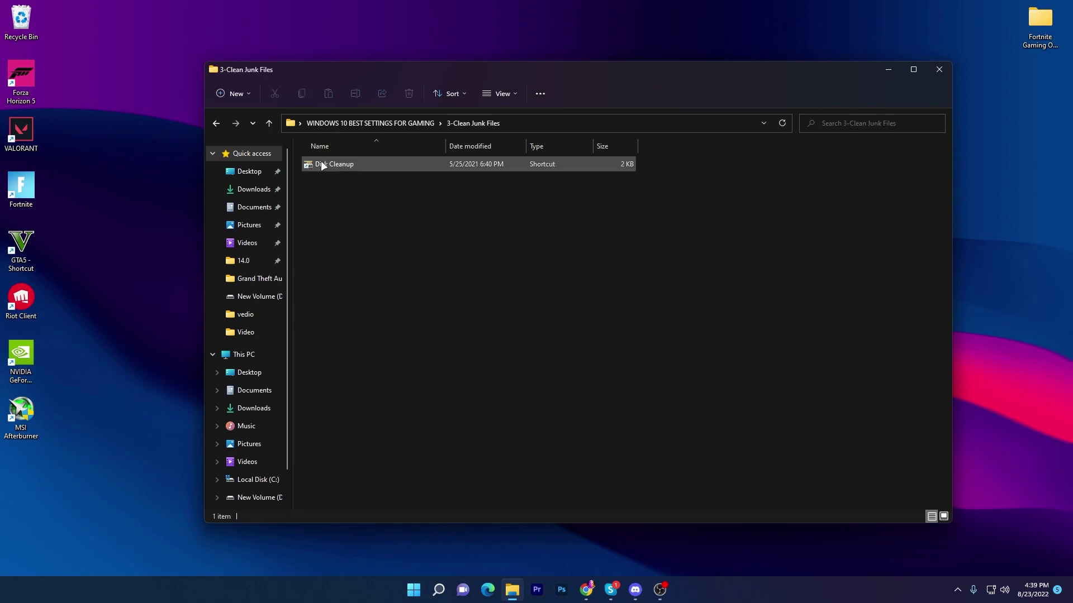
pyautogui.doubleClick(350, 164)
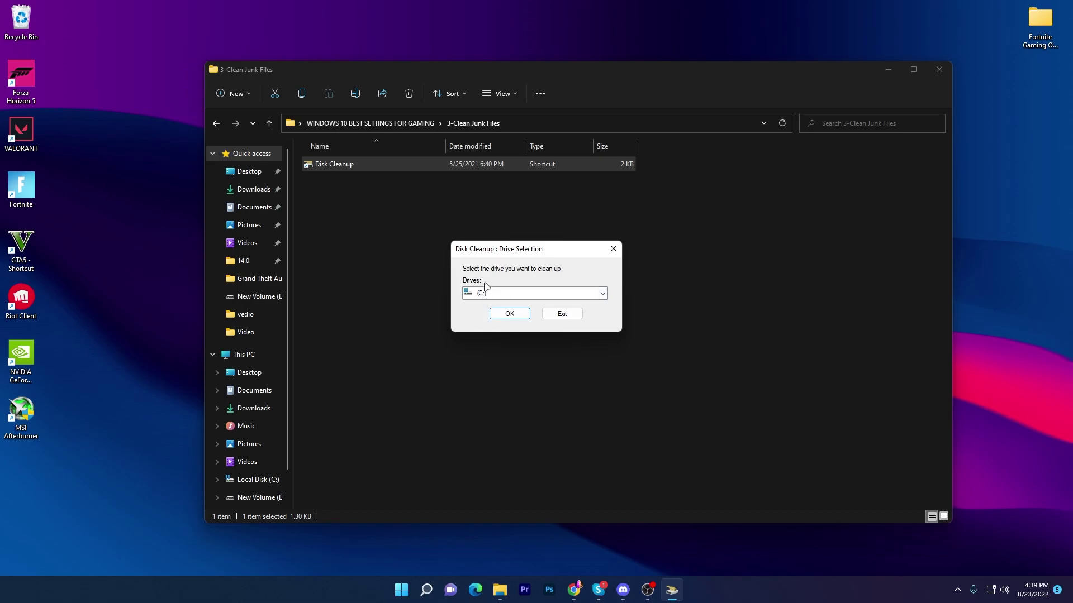
pyautogui.click(495, 321)
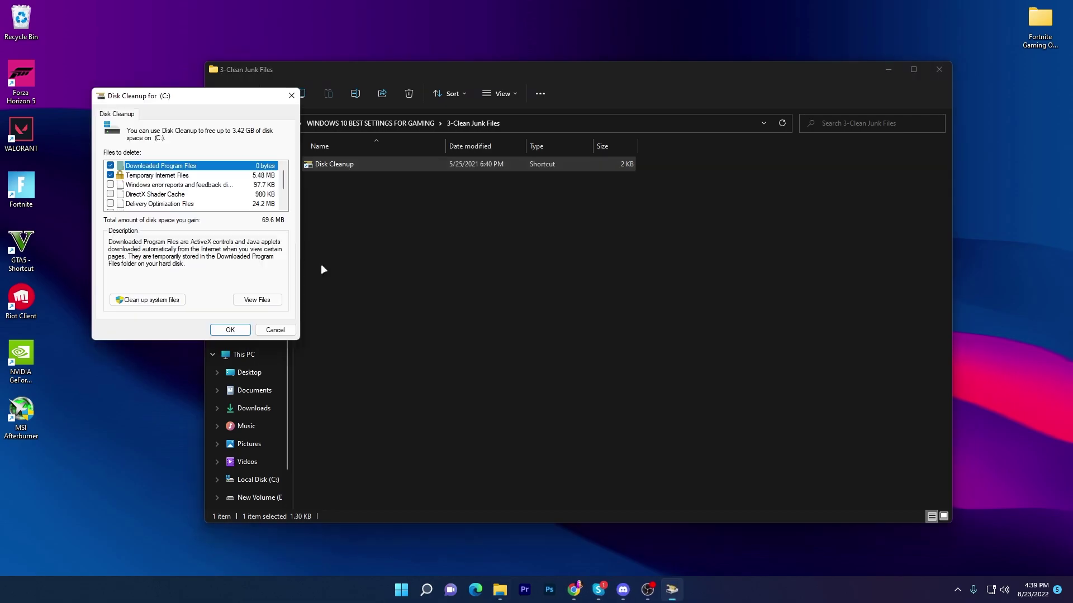
pyautogui.moveTo(154, 101); pyautogui.dragTo(477, 166)
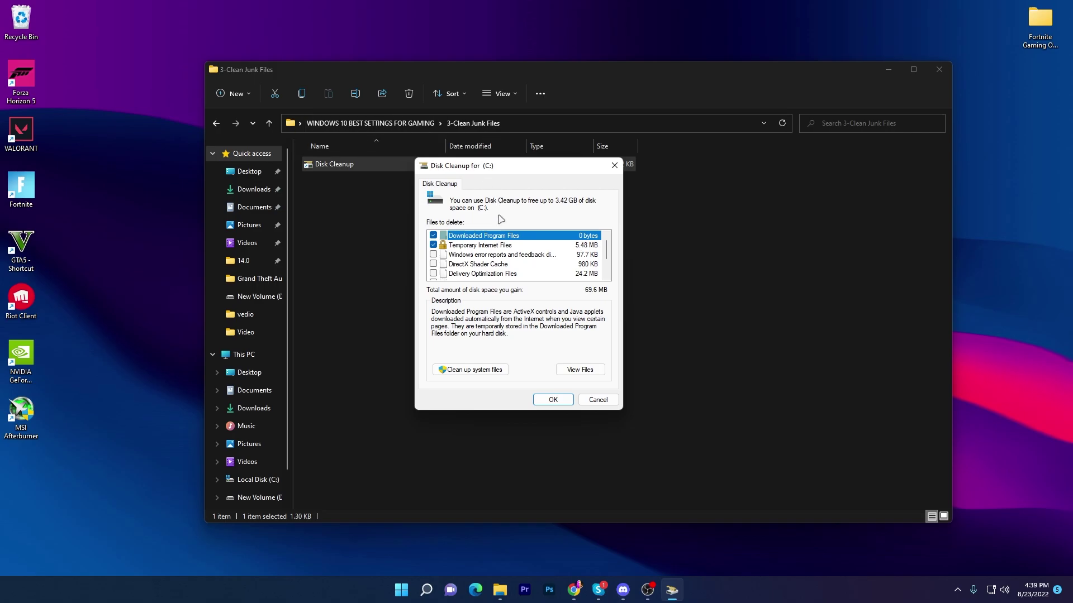
# Delete DirectX Shader Cache, Delivery Optimization Files and Recycle Bin contents from C:
pyautogui.click(432, 265)
pyautogui.scroll(-1, 455, 257)
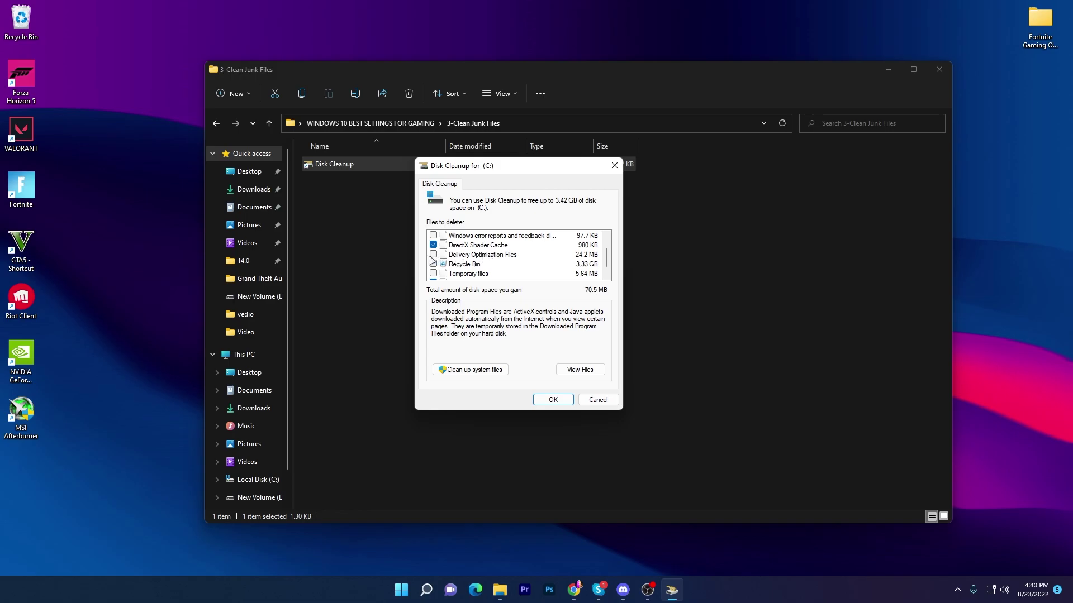
pyautogui.click(434, 255)
pyautogui.click(433, 264)
pyautogui.scroll(-1, 472, 255)
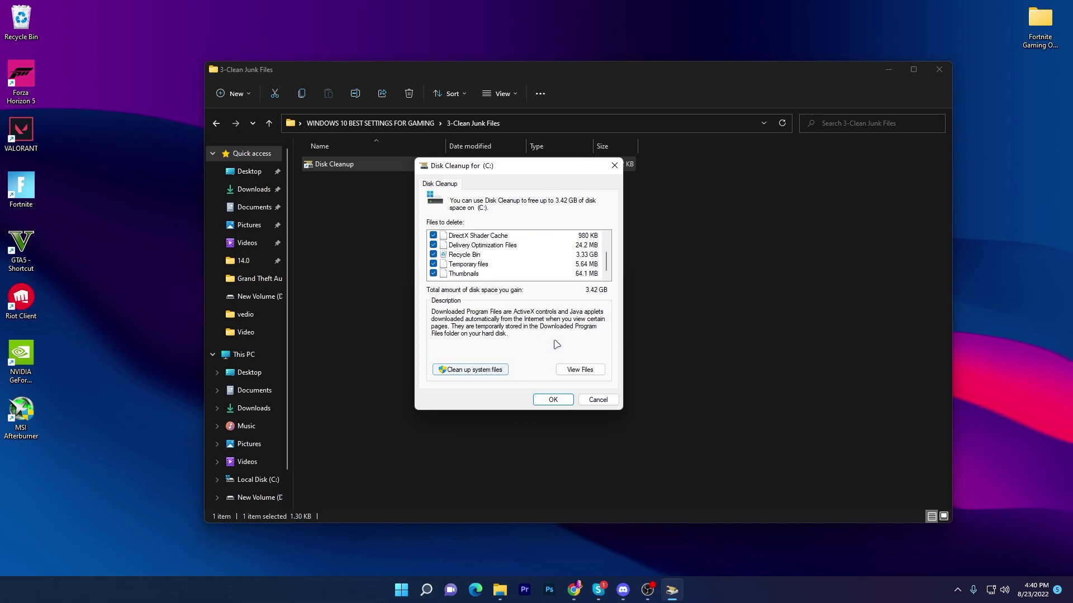
pyautogui.click(554, 400)
pyautogui.click(555, 305)
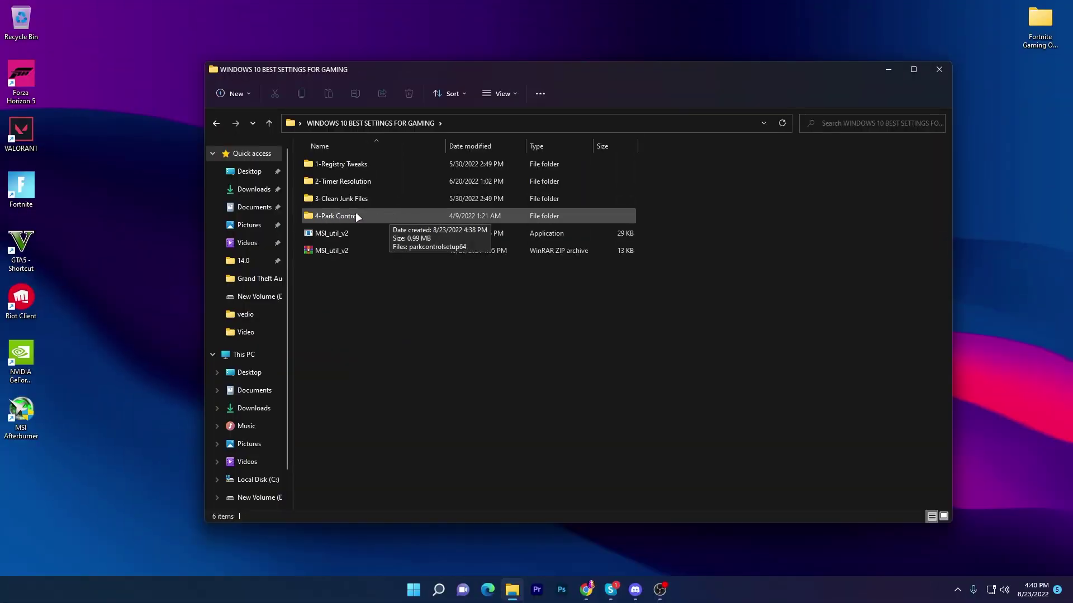
# Open the 4-Park Control folder and reveal the hidden tray icons
pyautogui.doubleClick(356, 216)
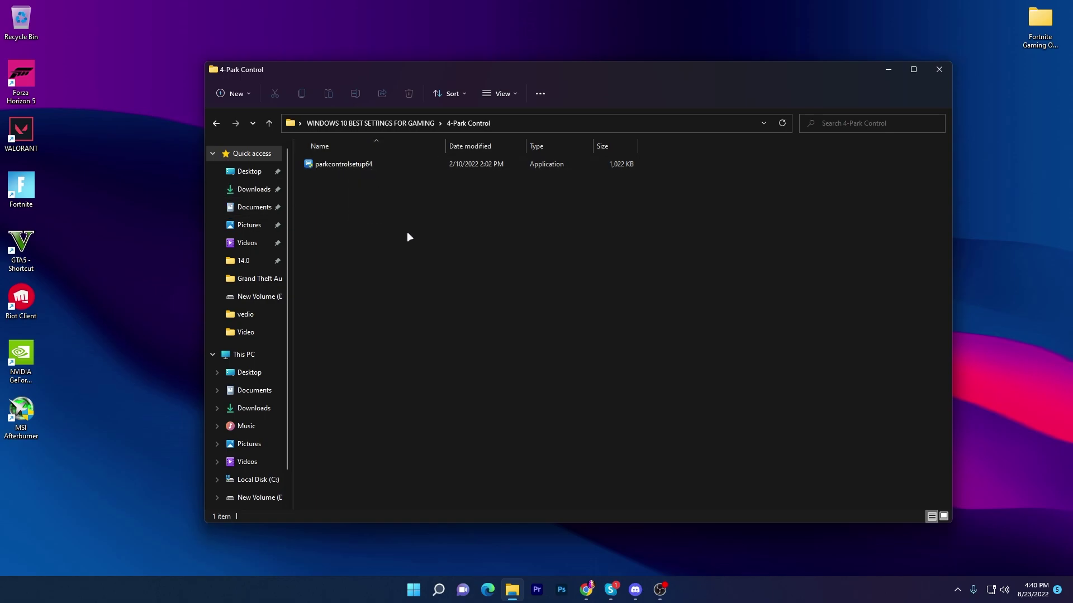
pyautogui.click(957, 590)
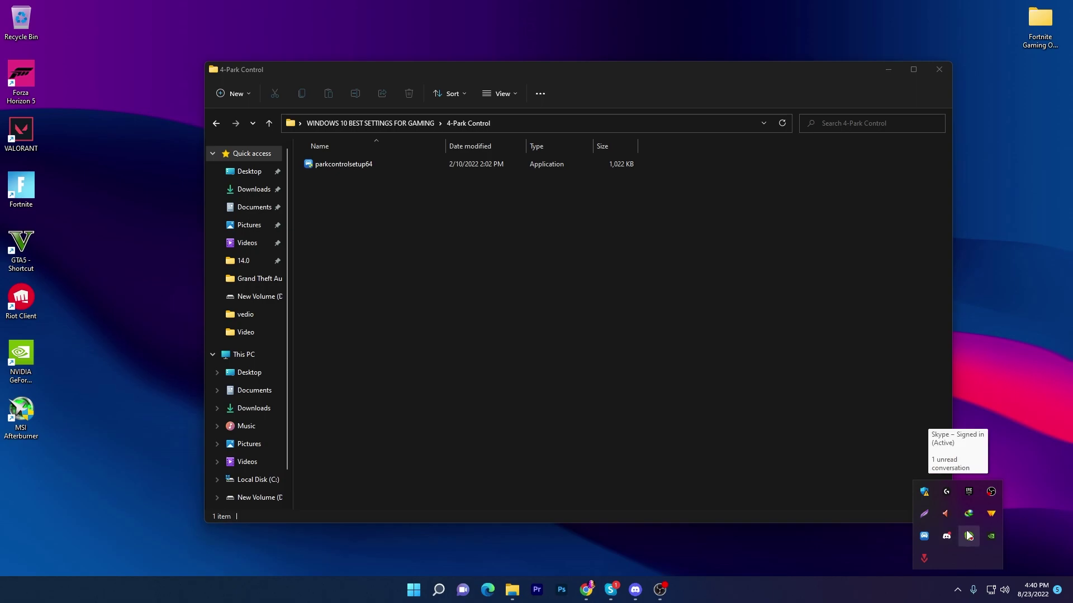
# Make Bitsum Highest Performance the active ParkControl profile, apply it, and close ParkControl
pyautogui.click(924, 536)
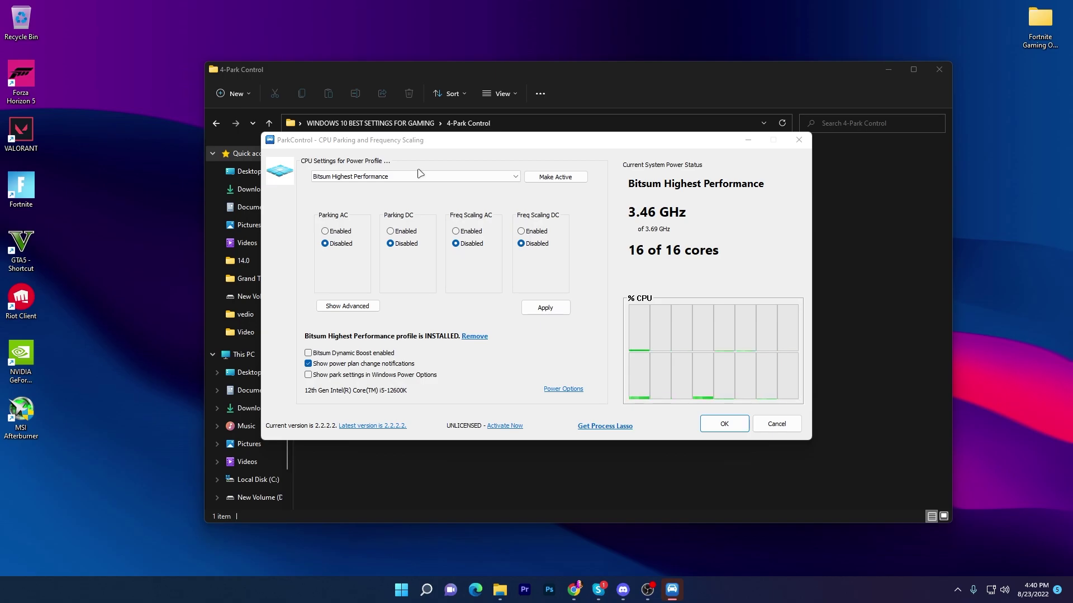
pyautogui.click(322, 177)
pyautogui.click(331, 186)
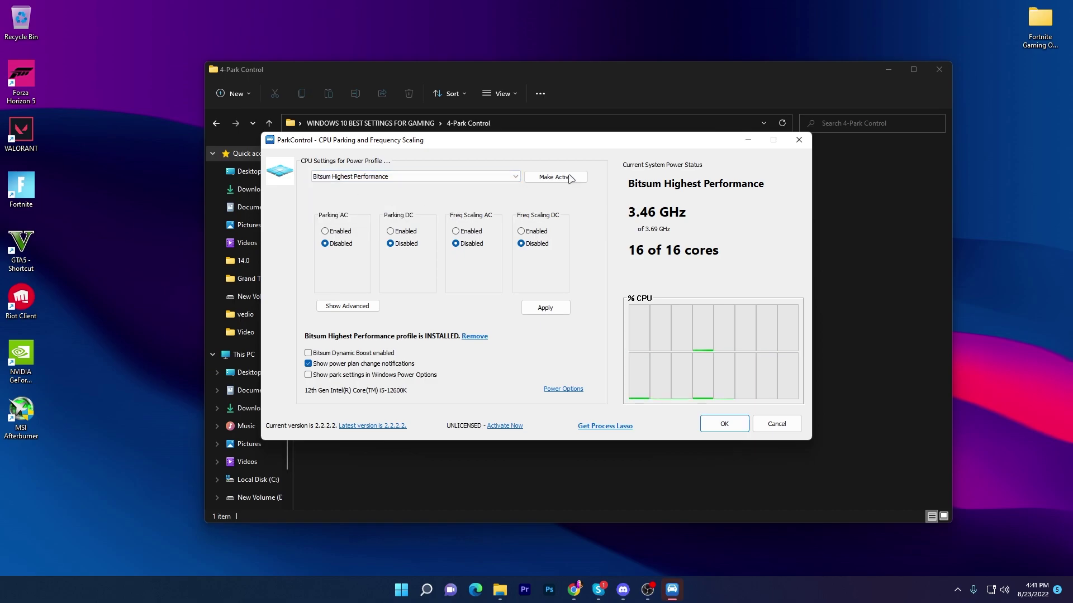
pyautogui.click(570, 178)
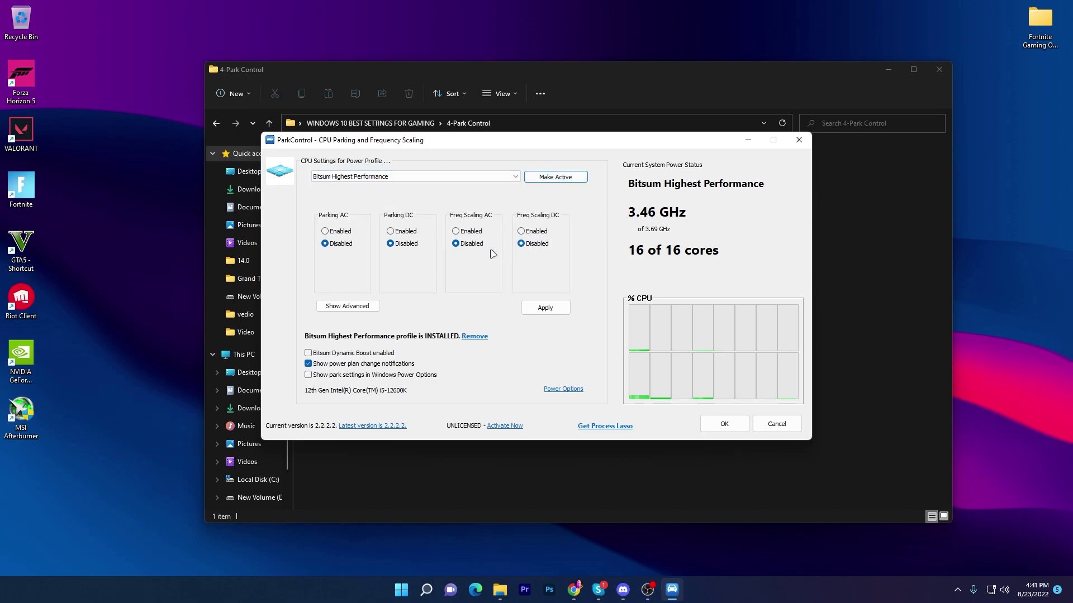
pyautogui.click(545, 308)
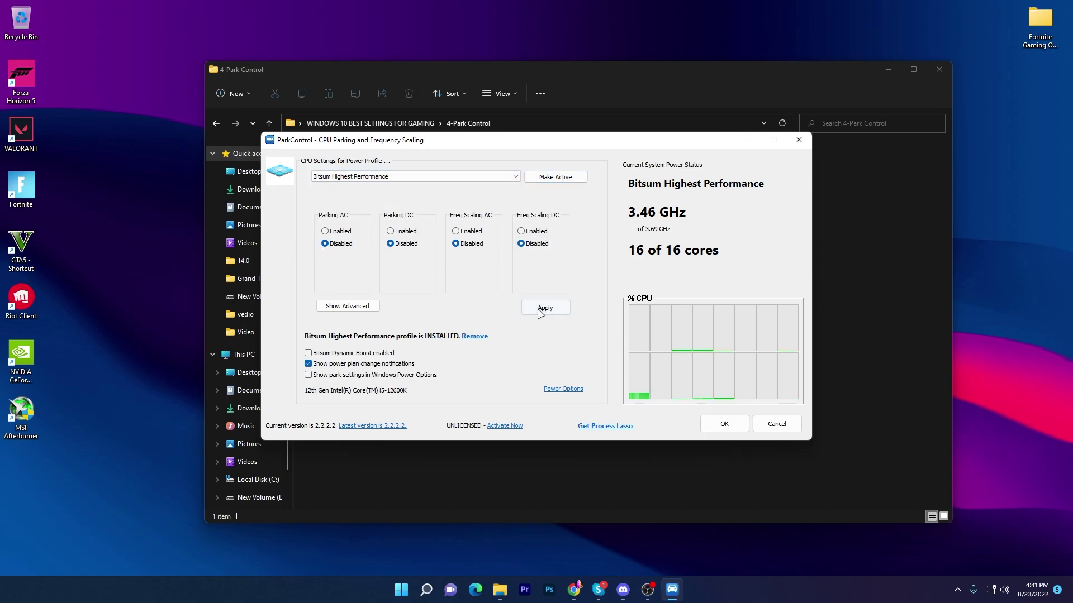
pyautogui.click(724, 424)
pyautogui.click(957, 588)
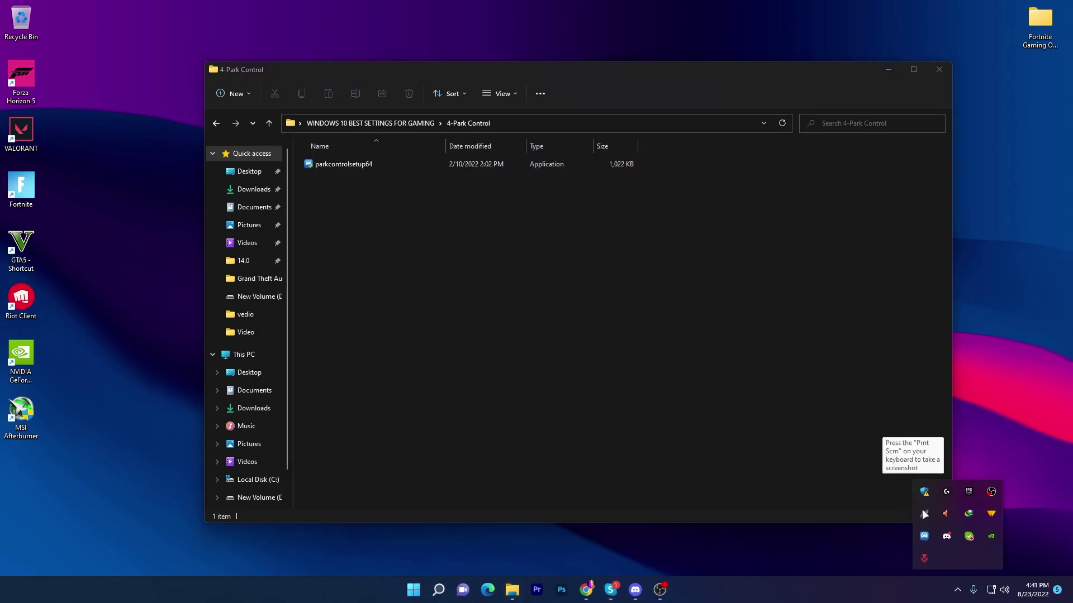
# Move TimerResolution.exe from the 2-Timer Resolution folder onto the desktop
pyautogui.click(551, 377)
pyautogui.click(360, 122)
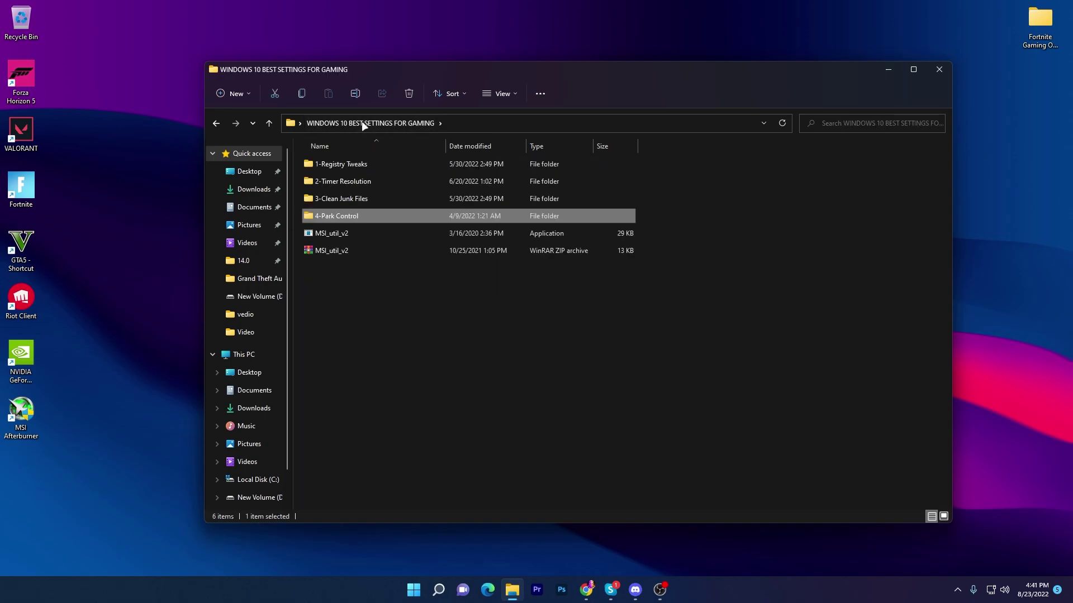
pyautogui.moveTo(343, 181)
pyautogui.doubleClick(361, 181)
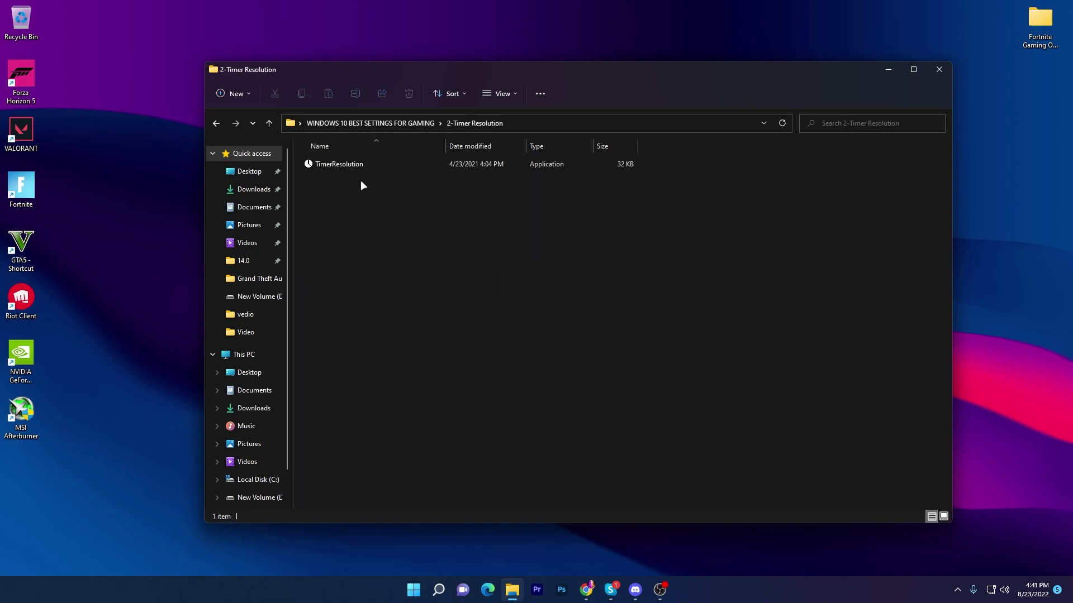
pyautogui.moveTo(356, 165); pyautogui.dragTo(26, 478)
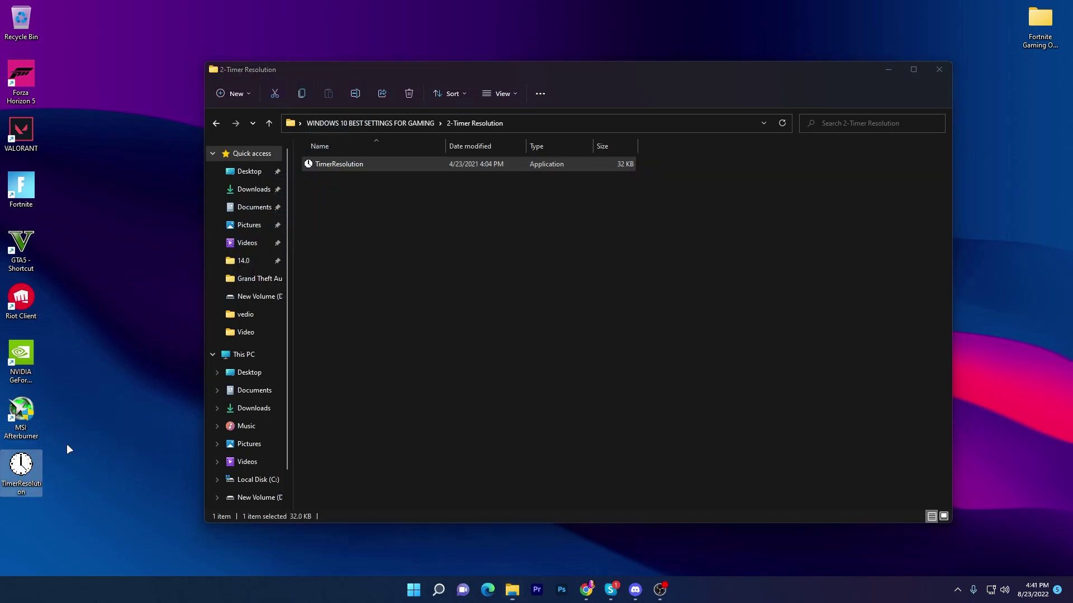
# Run TimerResolution, set it to the 0.500 ms maximum, and minimize it
pyautogui.doubleClick(29, 472)
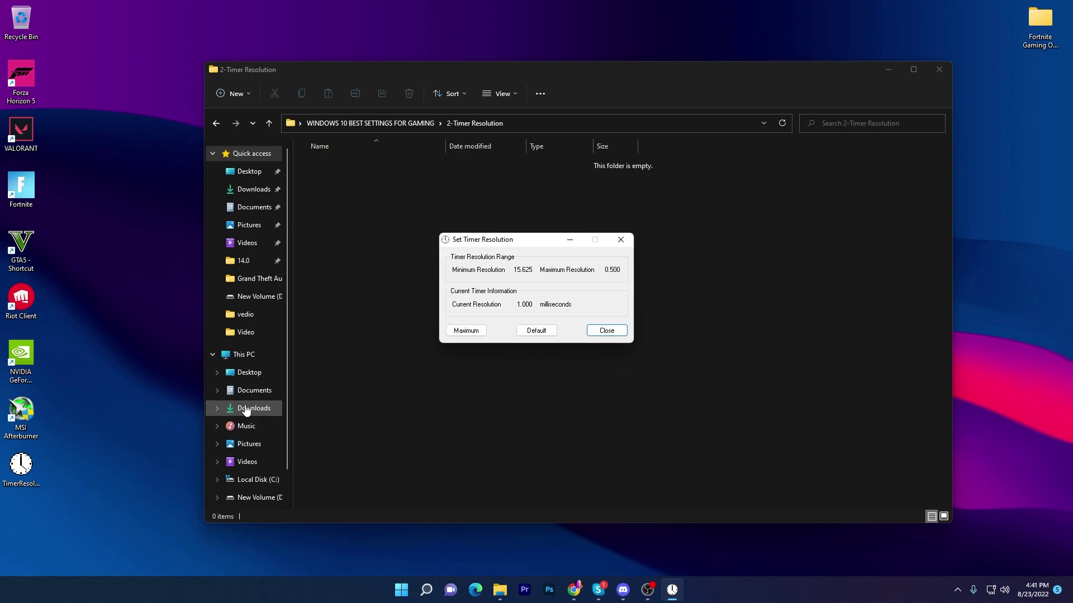
pyautogui.click(468, 332)
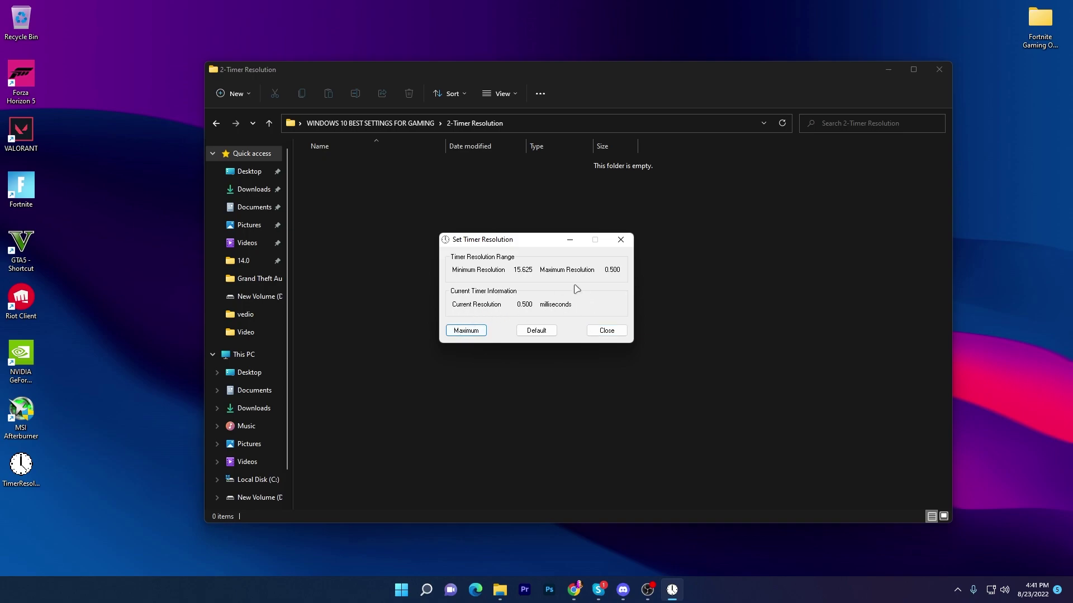
pyautogui.click(570, 241)
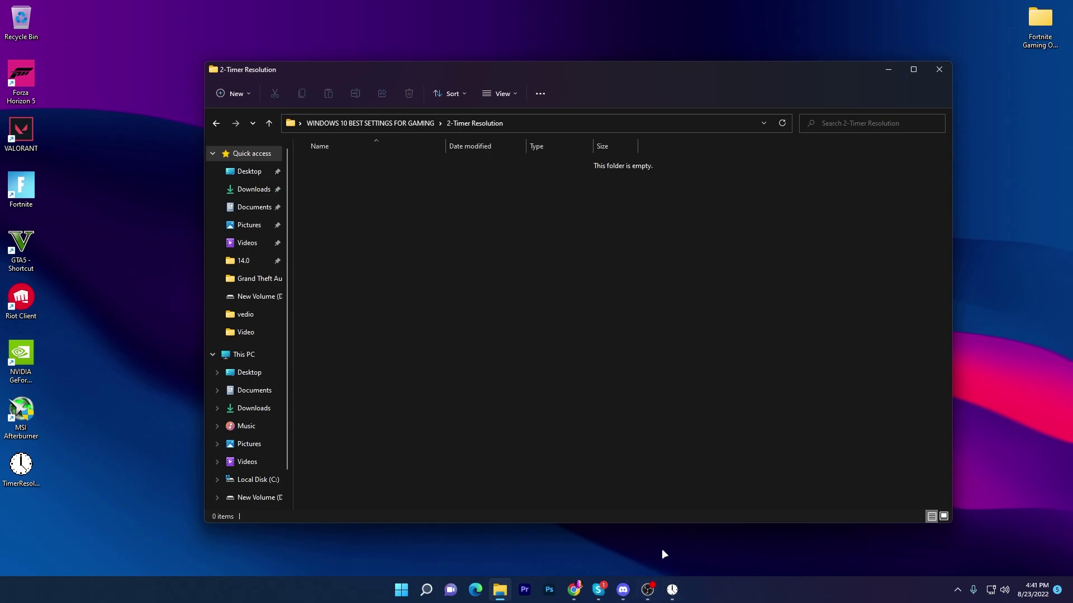
pyautogui.hotkey('alt', 'Up')
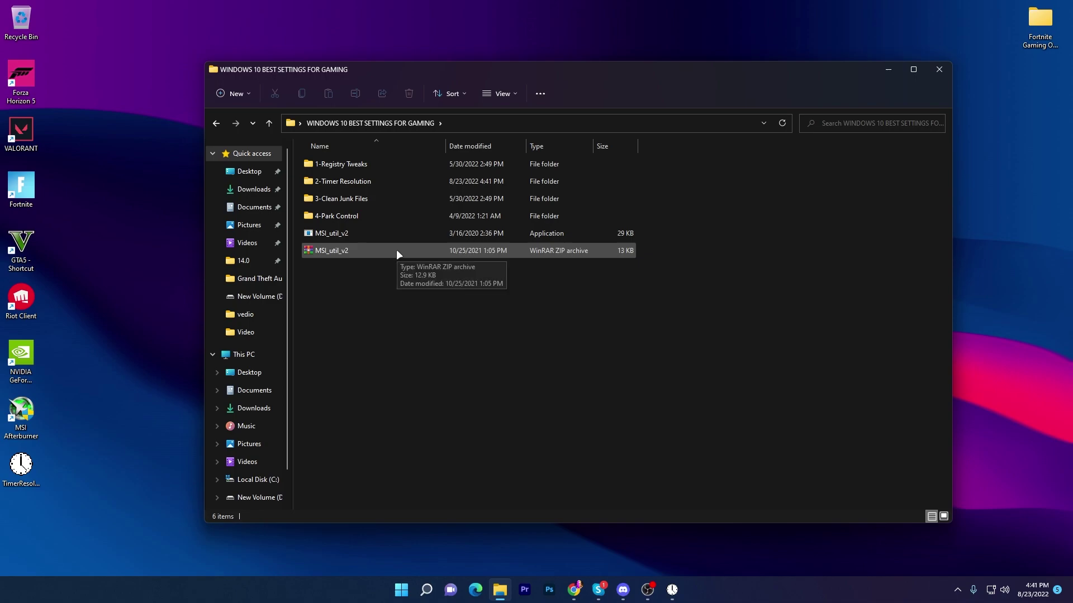
# Run MSI_util_v2 as administrator and centre its window
pyautogui.rightClick(344, 231)
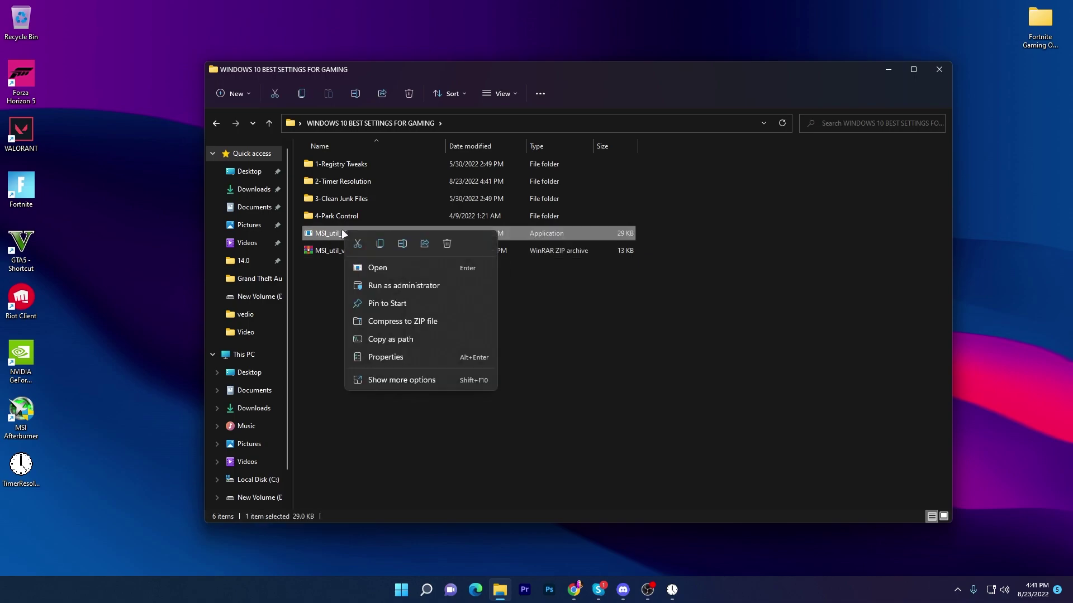
pyautogui.click(384, 283)
pyautogui.press('Return')
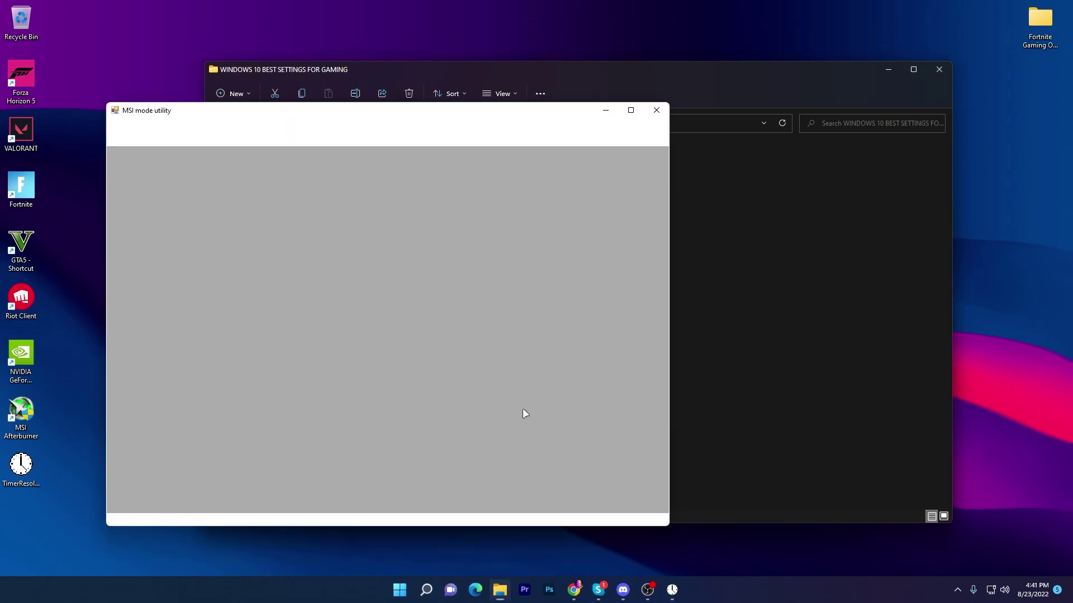
pyautogui.moveTo(364, 116); pyautogui.dragTo(505, 84)
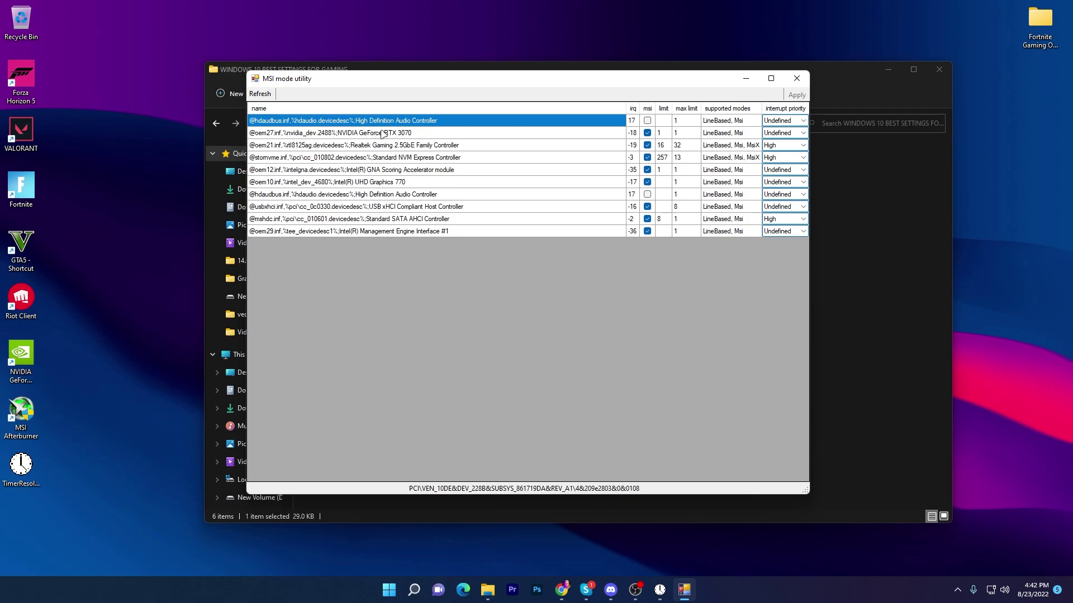
# Enable MSI with High priority for the RTX 3070, apply, and close the utility
pyautogui.click(383, 134)
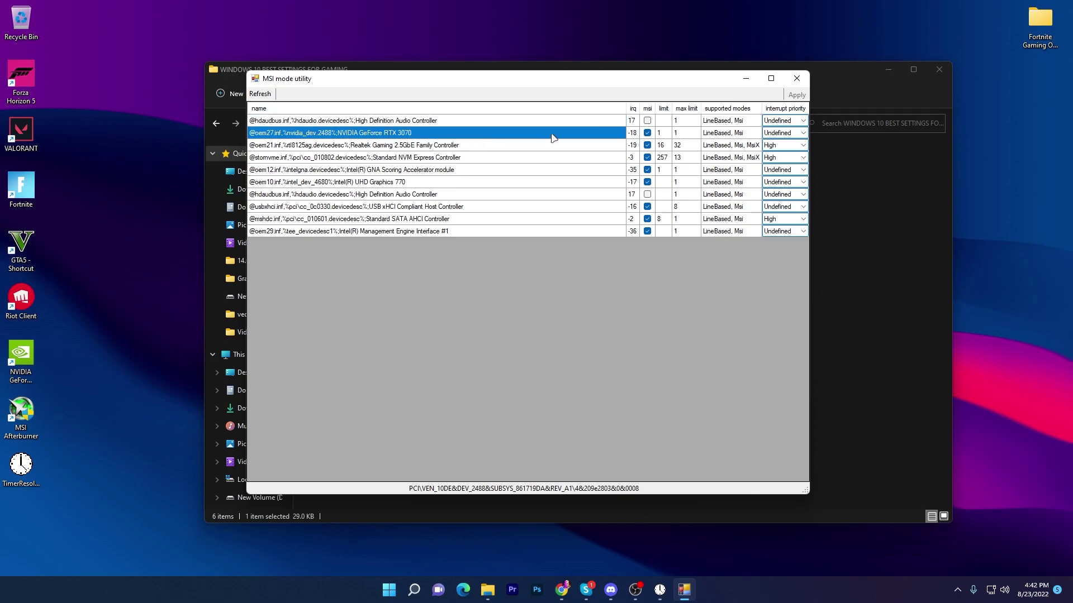
pyautogui.click(647, 133)
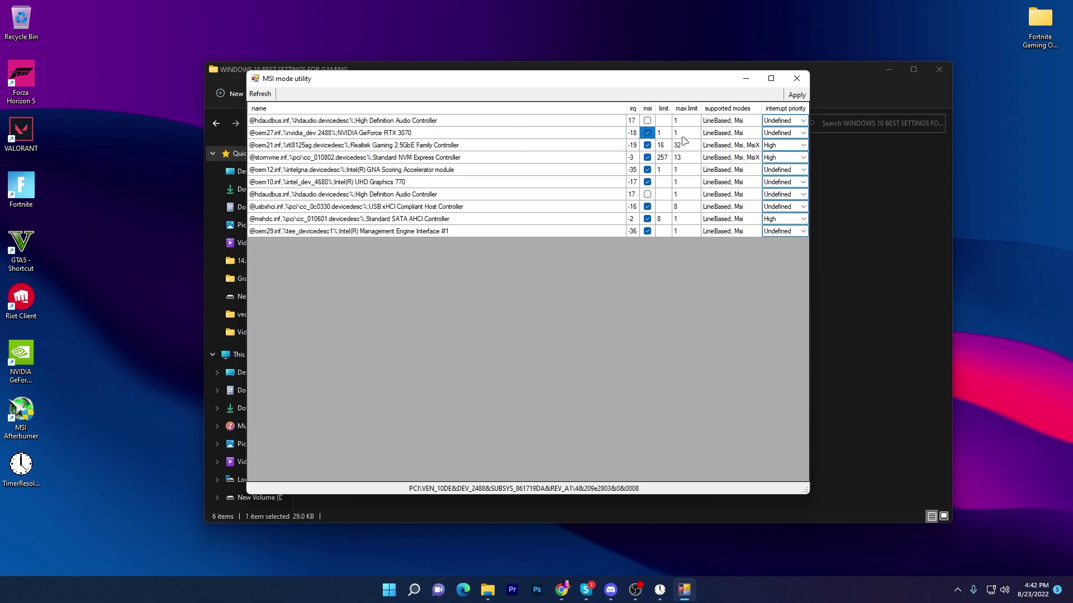
pyautogui.click(802, 133)
pyautogui.click(782, 171)
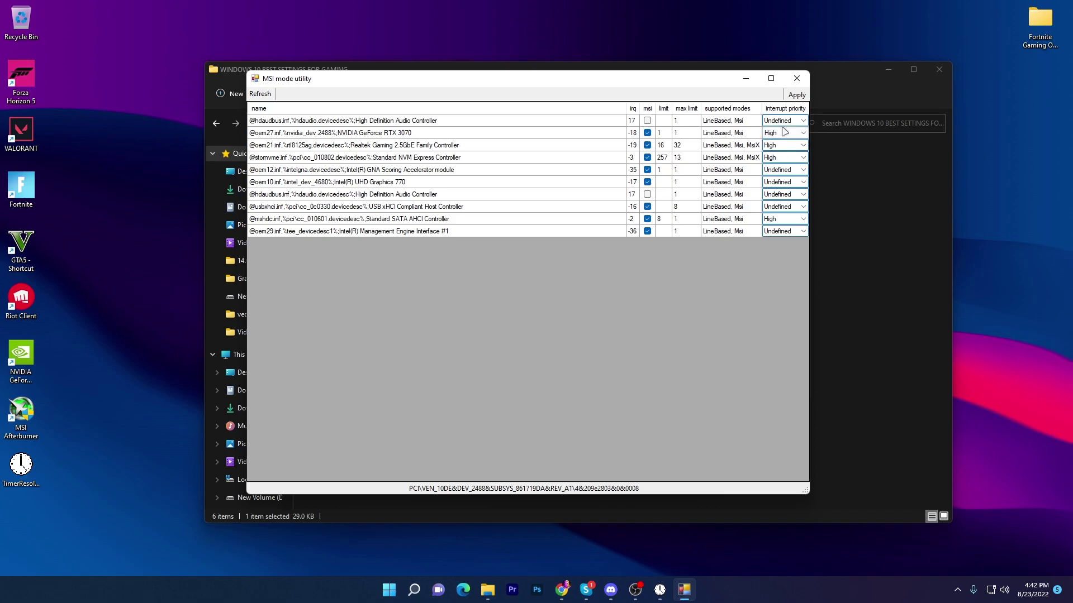
pyautogui.click(797, 95)
pyautogui.click(797, 78)
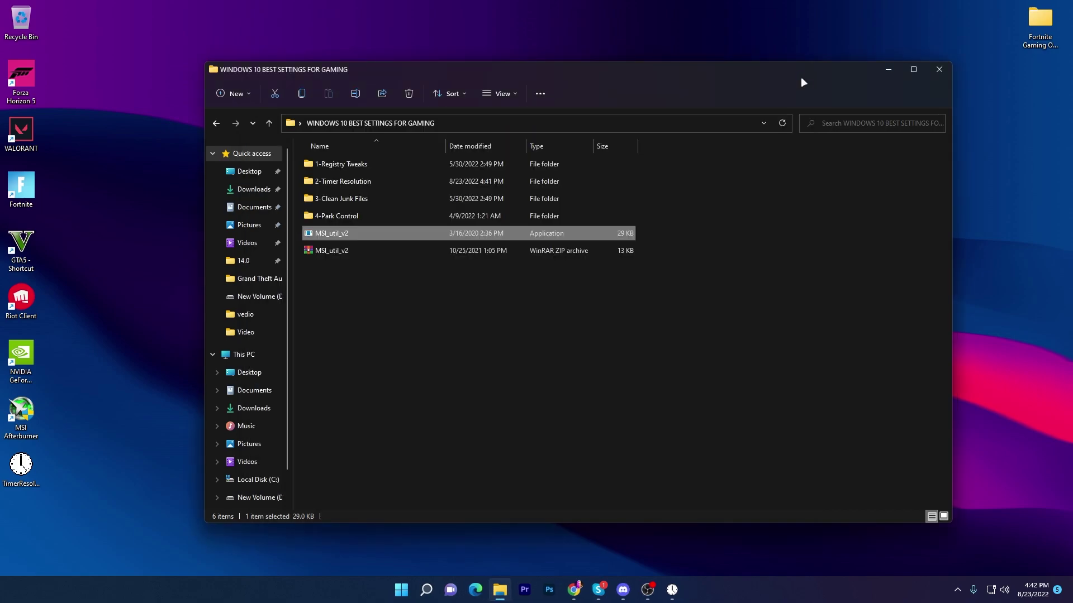
# Close File Explorer and open Display settings from the desktop right-click menu
pyautogui.click(937, 71)
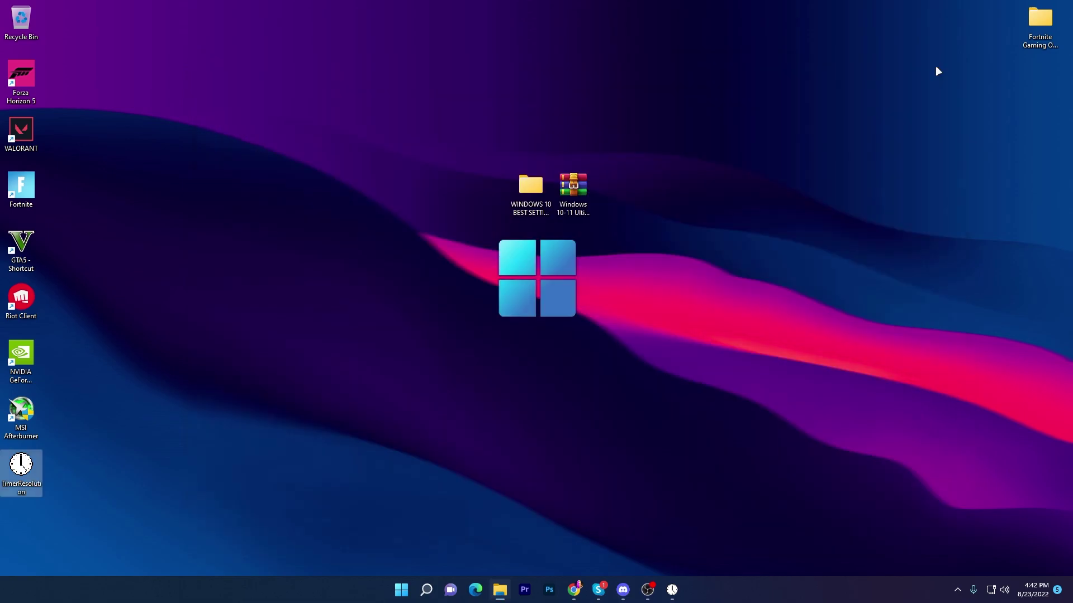
pyautogui.rightClick(374, 155)
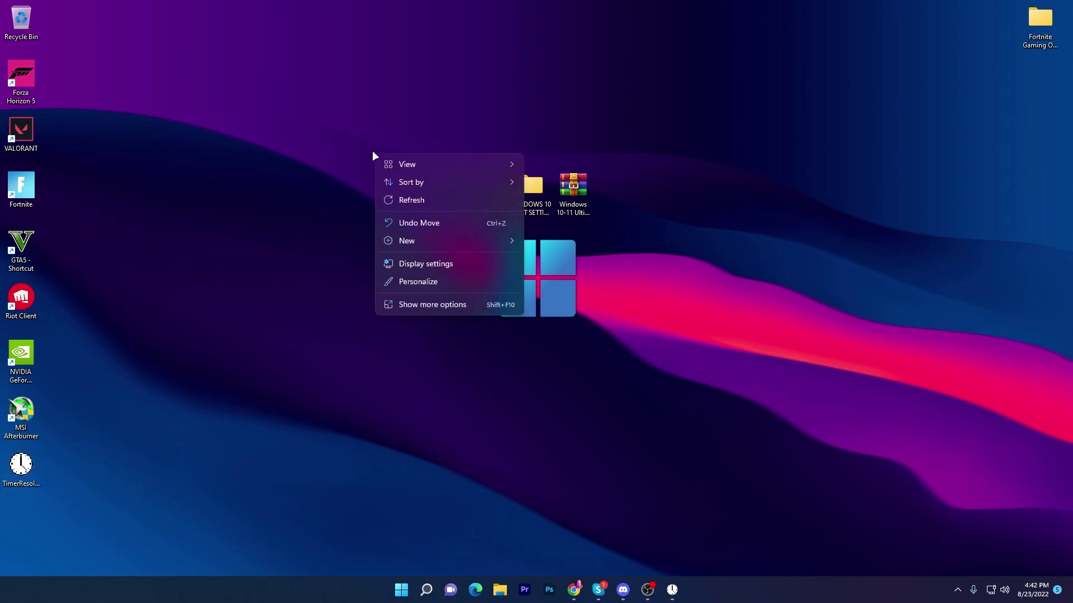
pyautogui.click(414, 268)
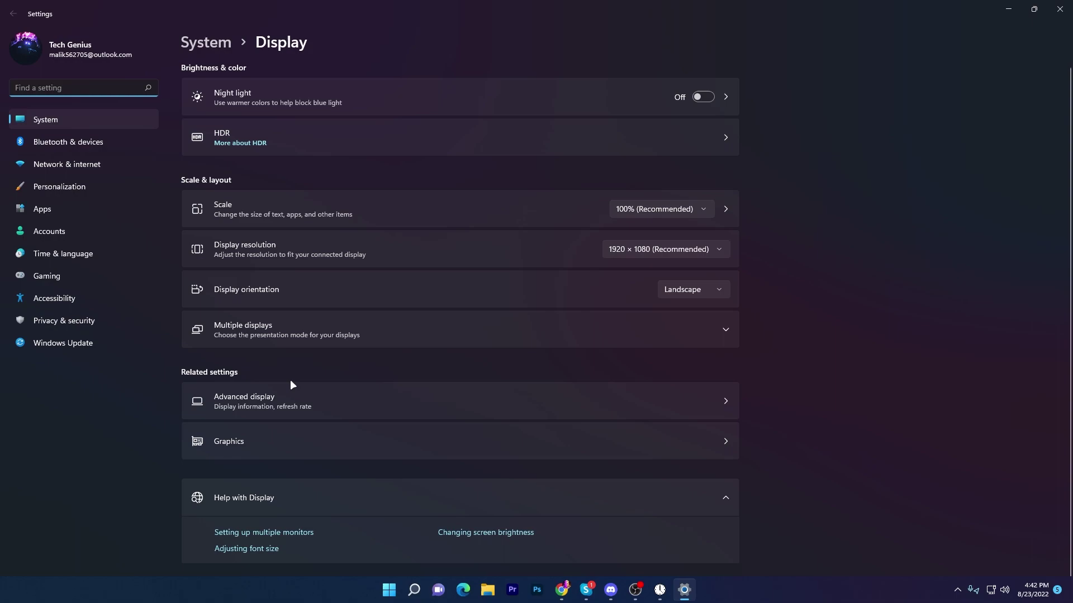
# On the Graphics page, save Fortnite as High performance and select Grand Theft Auto V
pyautogui.click(284, 441)
pyautogui.scroll(-2, 263, 240)
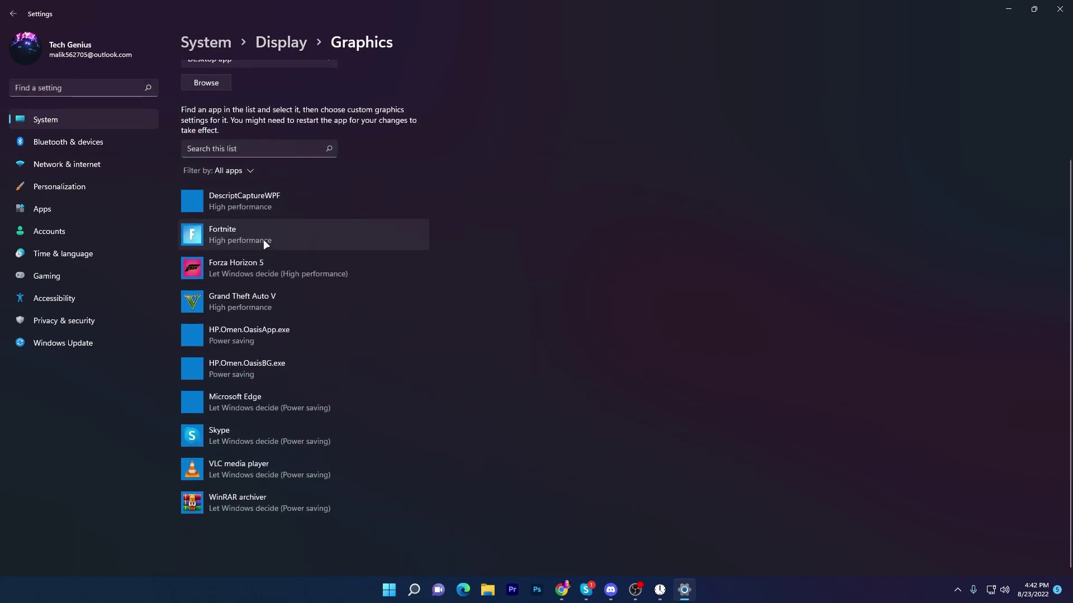
pyautogui.click(224, 147)
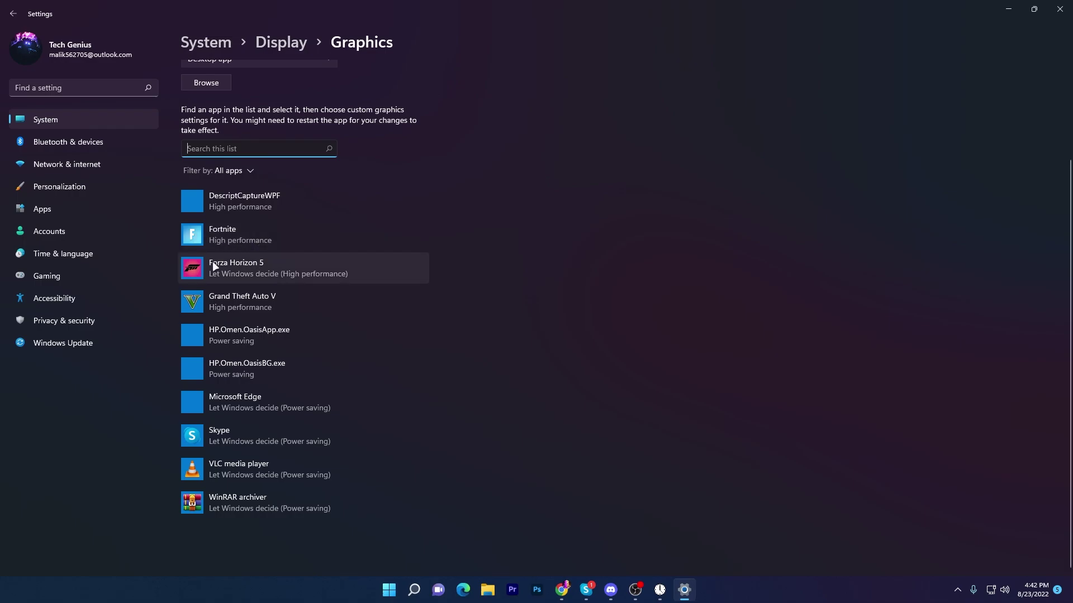
pyautogui.click(217, 227)
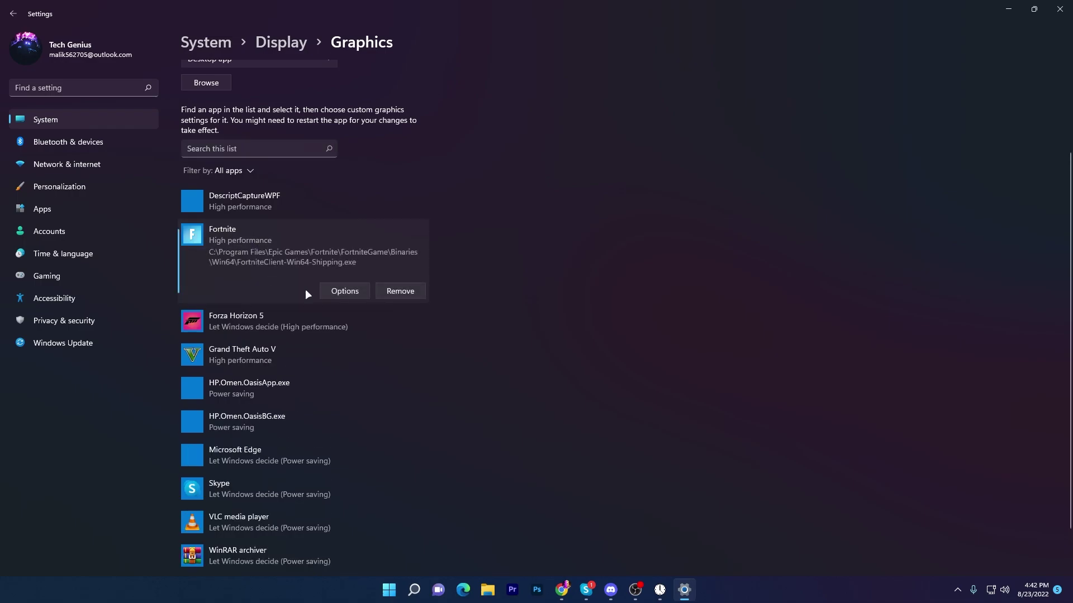
pyautogui.click(360, 294)
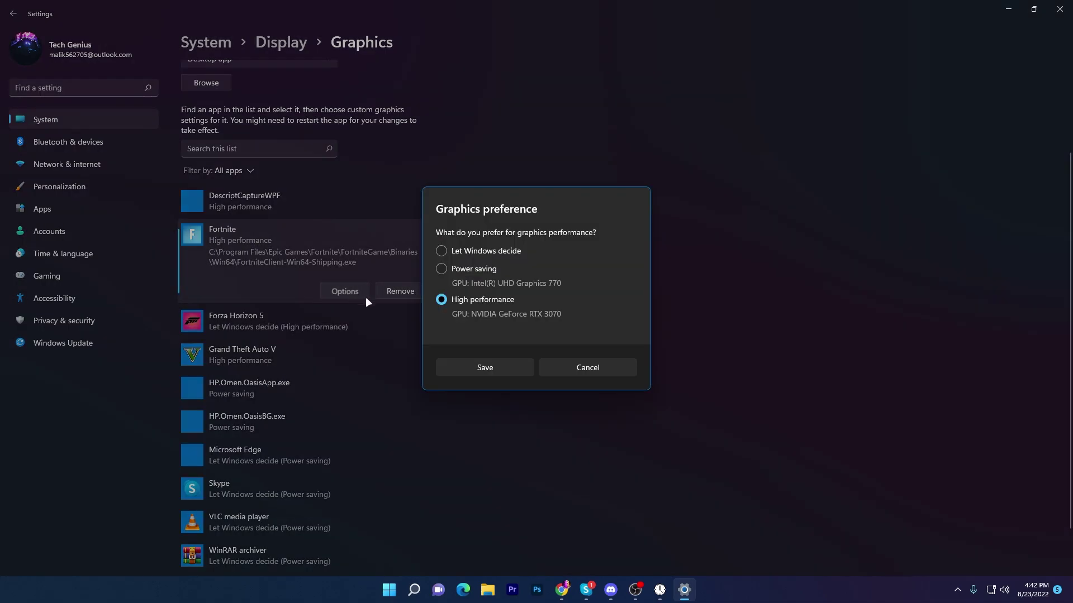
pyautogui.click(486, 366)
pyautogui.click(243, 323)
pyautogui.click(244, 355)
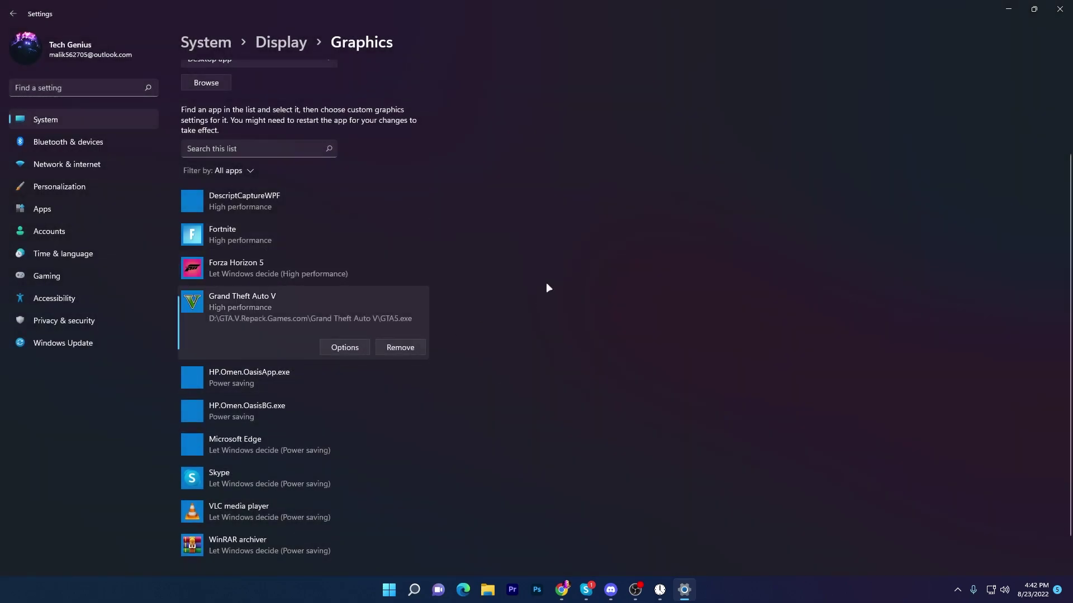
# Close the Settings window, keeping Fortnite and GTA V at High performance
pyautogui.click(1059, 8)
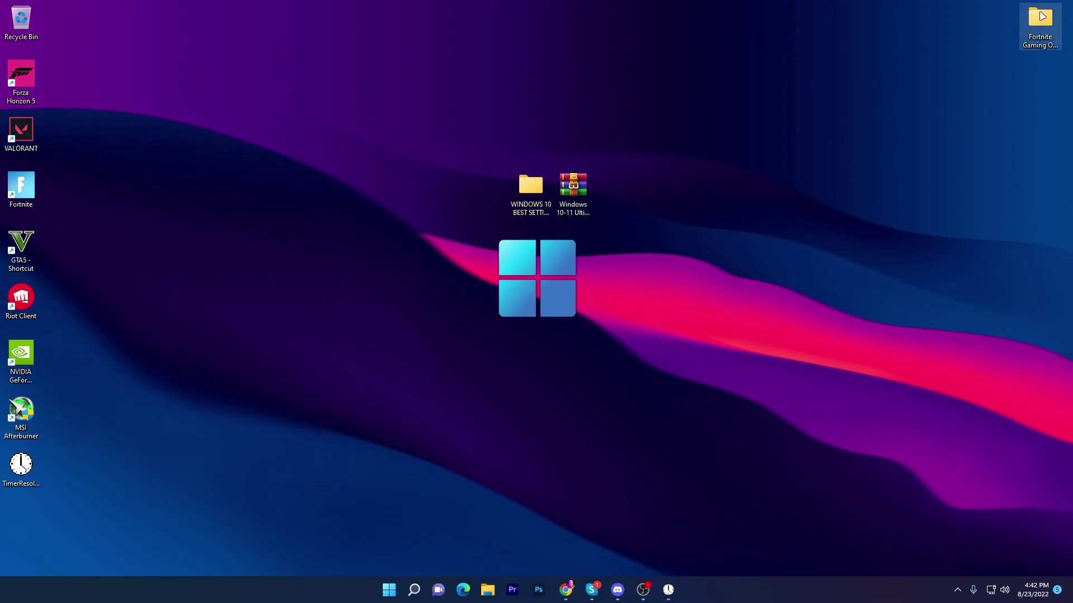